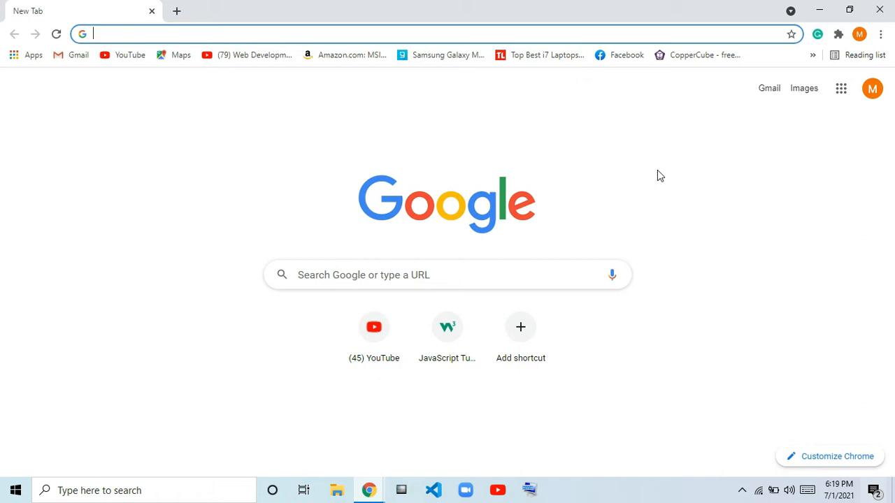
Search the web for "photopea" and open the Photopea online photo editor
left_click(568, 39)
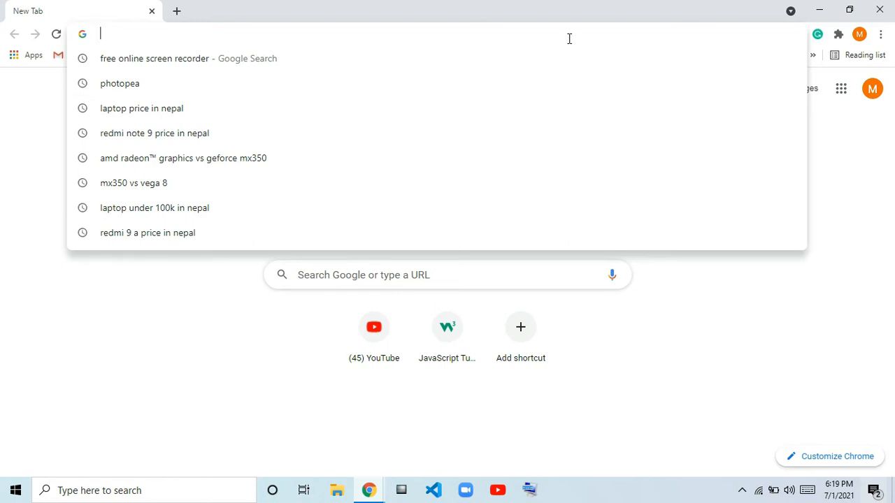
type("pe")
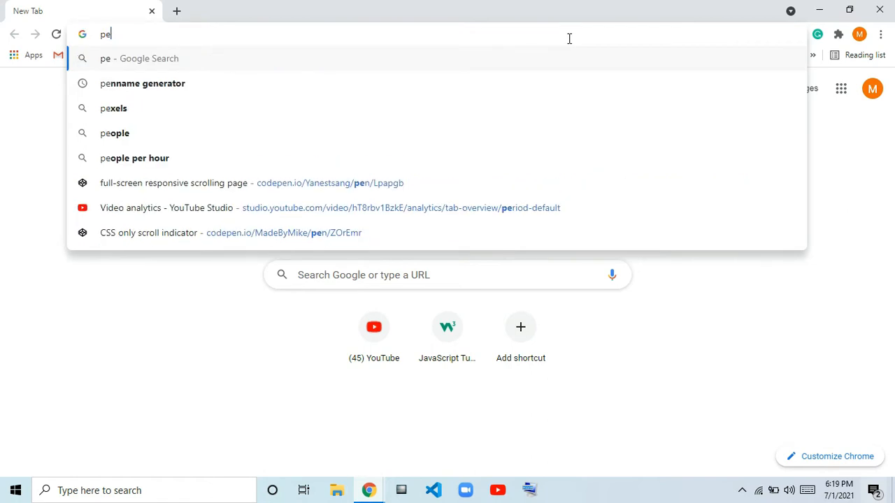
key("BackSpace")
type("ho")
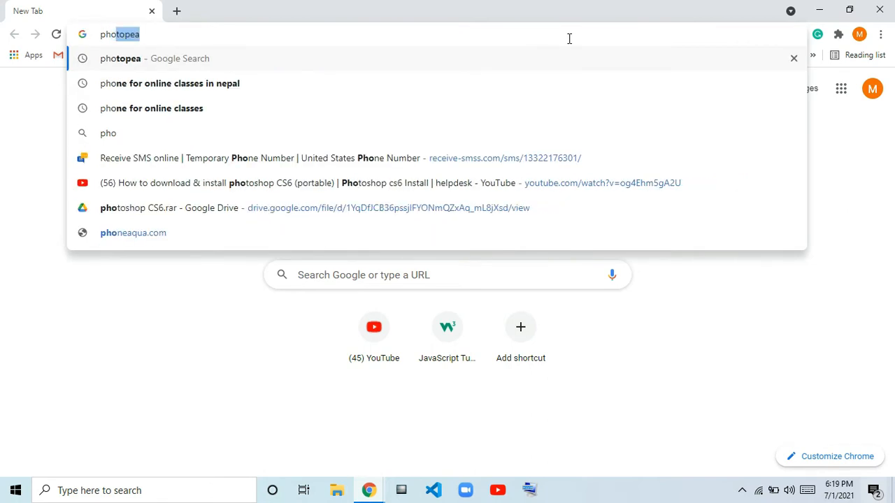
type("topea")
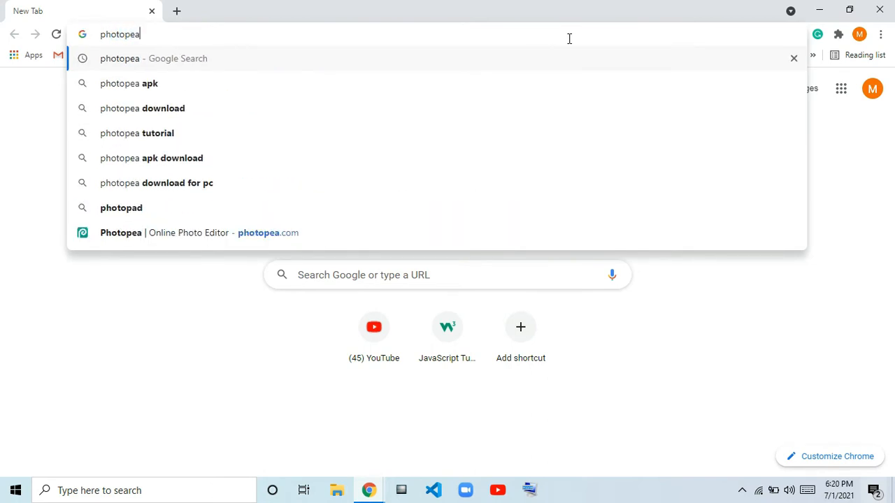
key("Return")
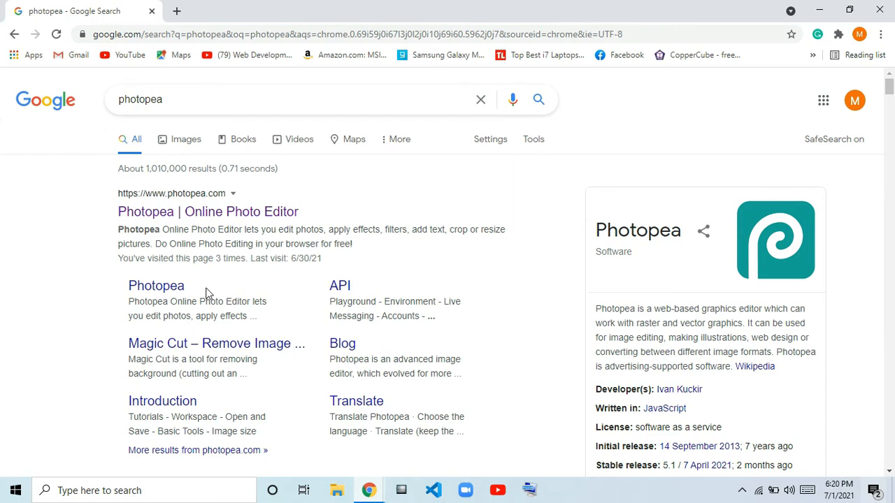
left_click(260, 213)
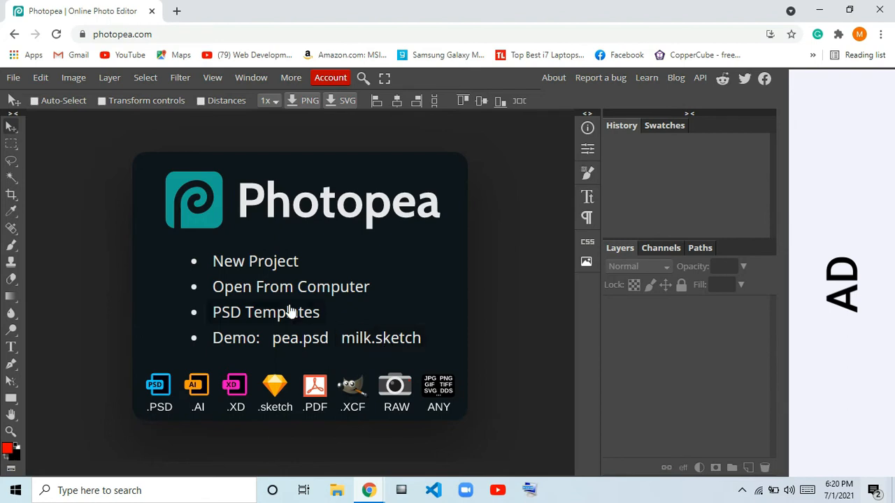
Create a new project from the Youtube Profile preset with the resolution set to 300 DPI
left_click(274, 260)
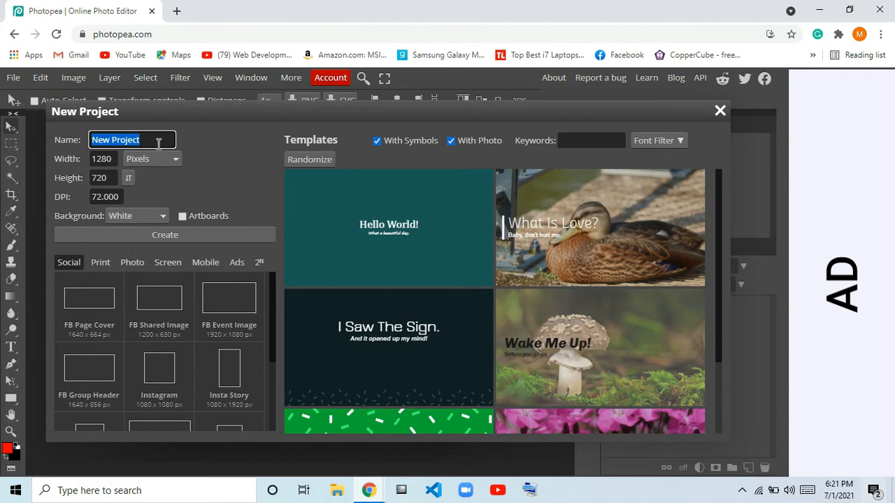
left_click(239, 181)
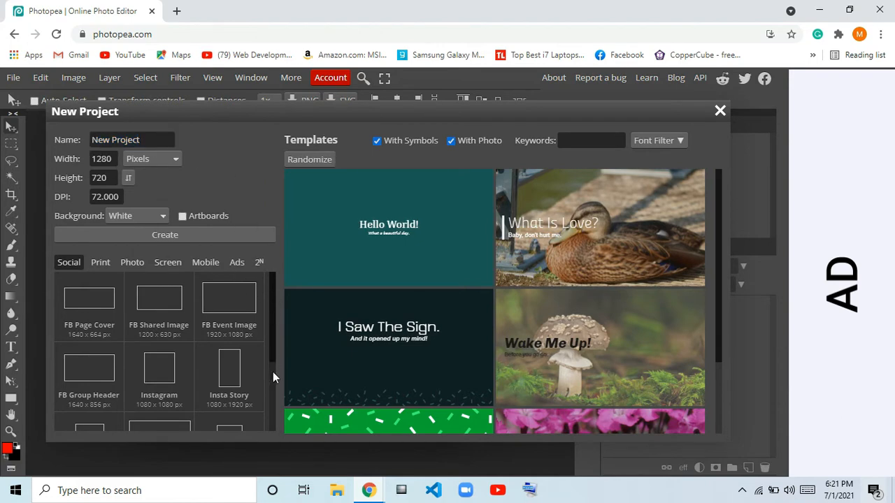
scroll(273, 382, "down", 2)
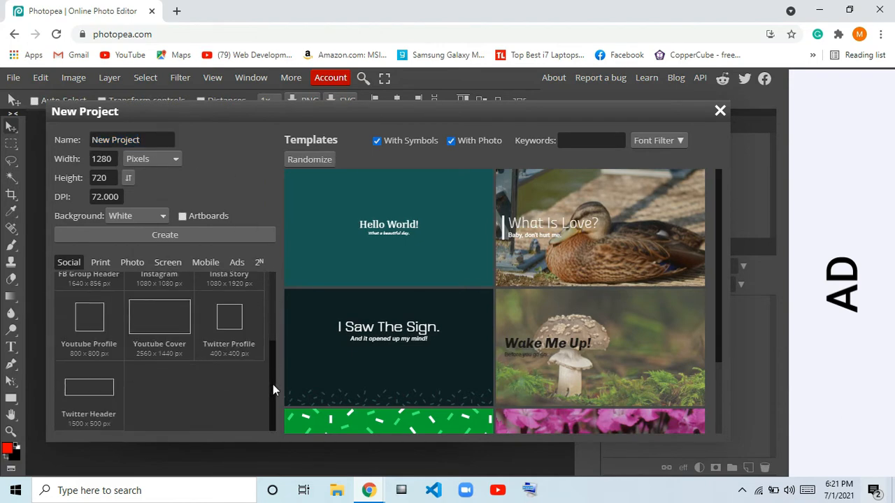
left_click(100, 320)
left_click(102, 198)
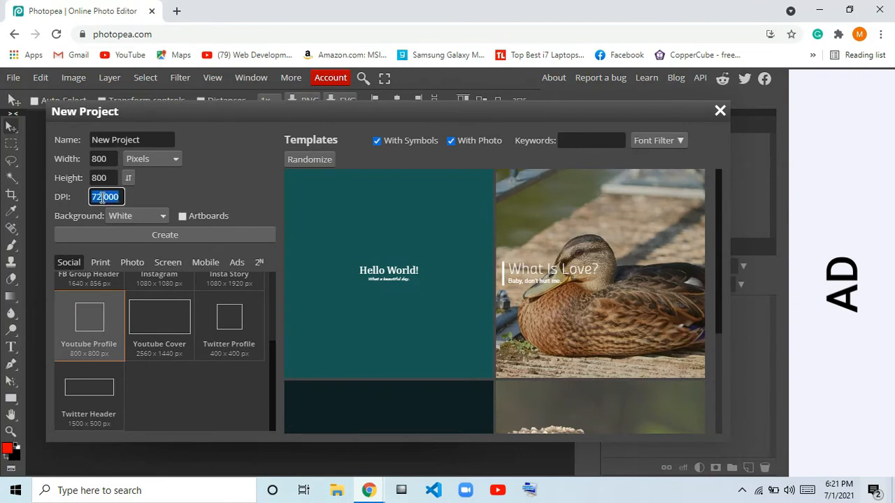
type("300")
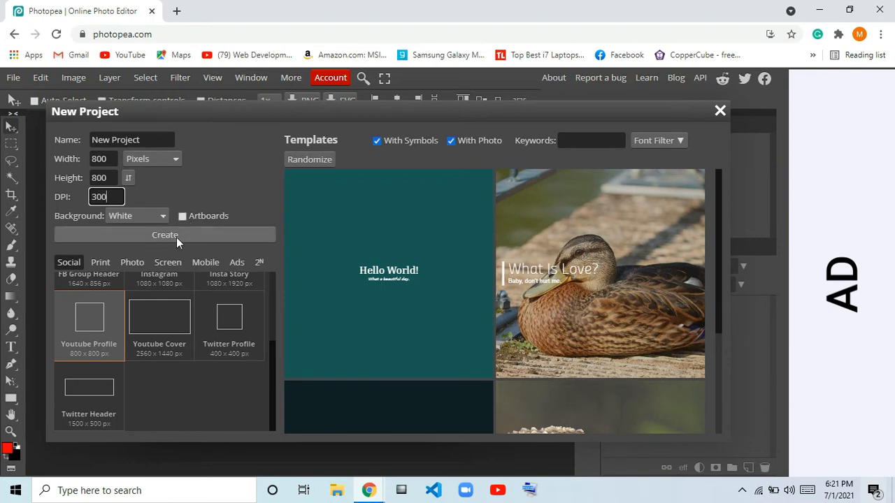
key("Tab")
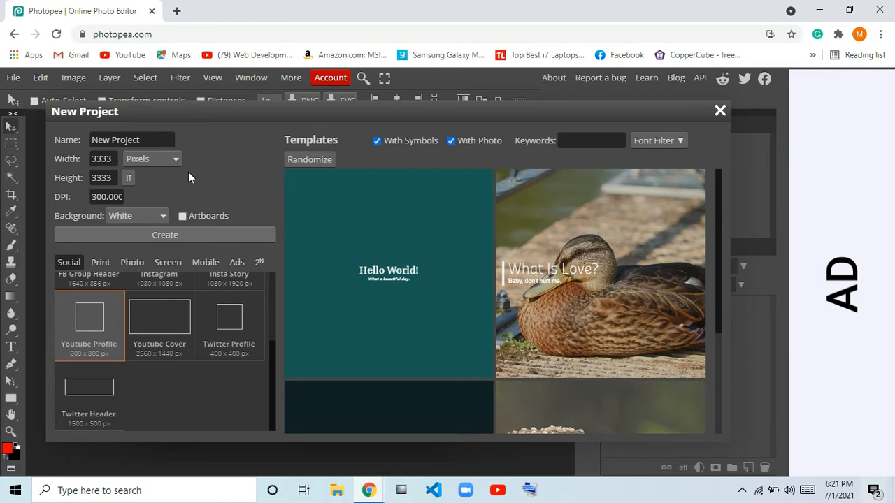
key("Return")
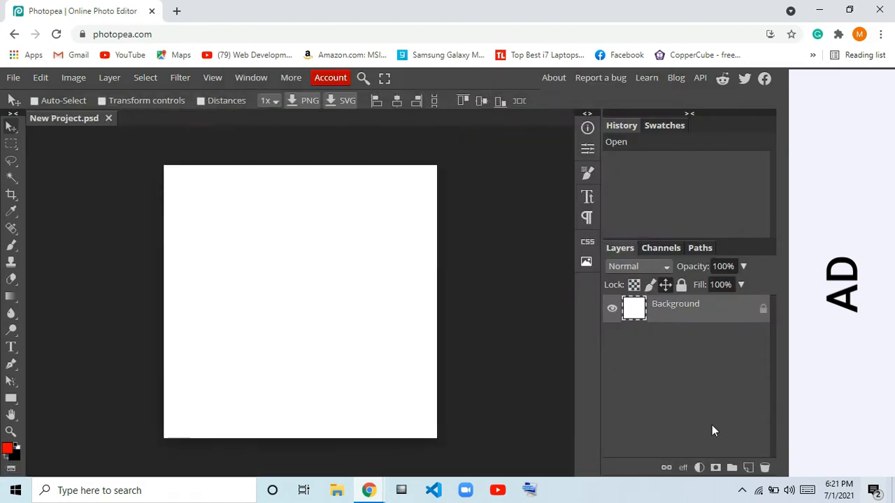
Add a new layer and hand-draw the word LOGO in red across the canvas with the Brush tool
left_click(748, 468)
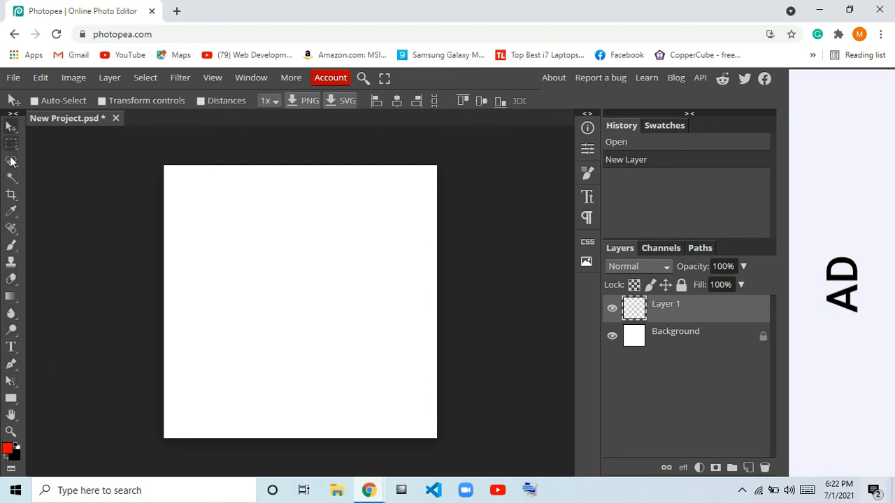
left_click(10, 246)
left_click(204, 254)
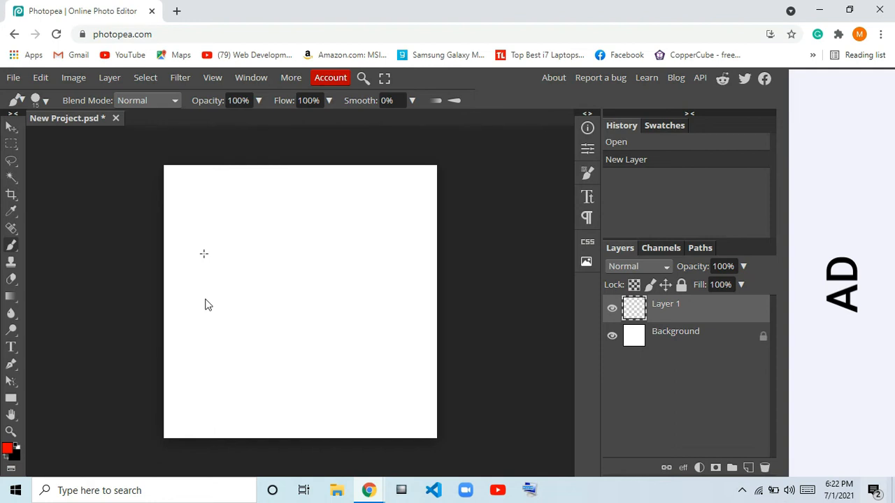
left_click(204, 272, "shift")
left_click(205, 299, "shift")
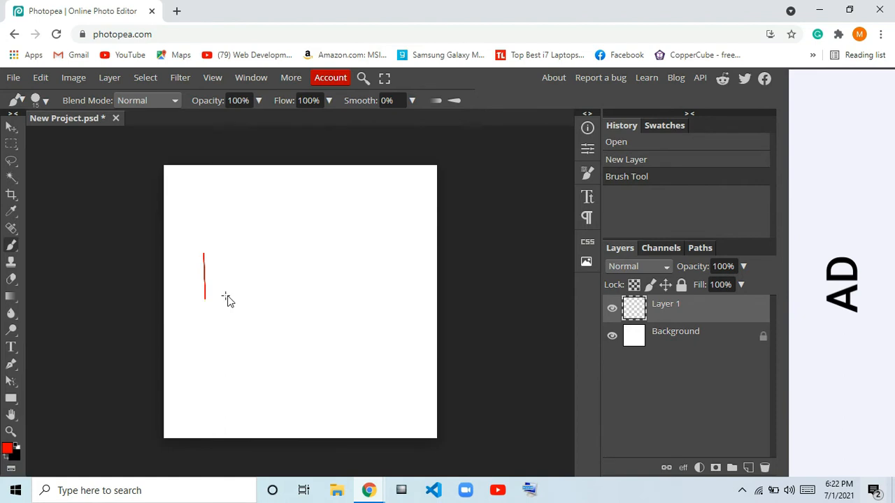
left_click(227, 296, "shift")
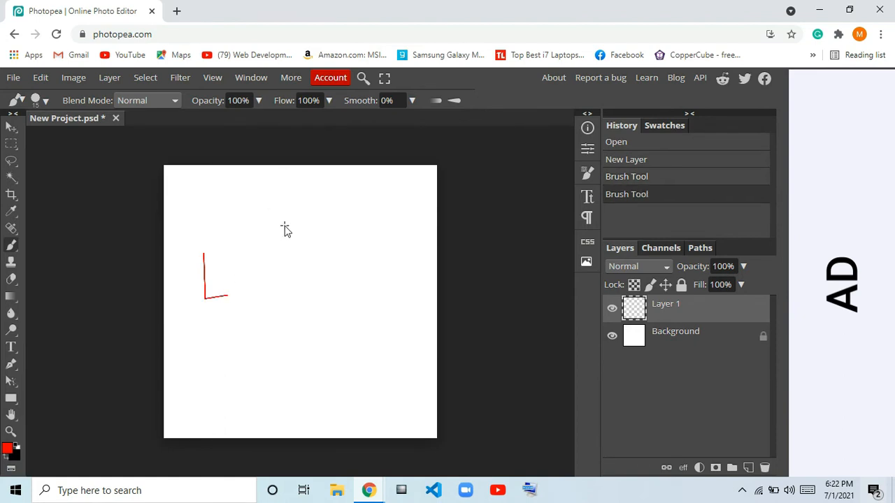
mouse_move(259, 245)
left_mouse_down()
mouse_move(260, 300)
mouse_move(283, 276)
mouse_move(256, 242)
left_mouse_up()
mouse_move(290, 269)
left_mouse_down()
mouse_move(325, 253)
mouse_move(292, 290)
mouse_move(316, 274)
mouse_move(318, 288)
left_mouse_up()
mouse_move(365, 253)
left_mouse_down()
mouse_move(339, 287)
mouse_move(352, 296)
mouse_move(366, 288)
mouse_move(364, 251)
left_mouse_up()
Hide the Background layer and start exporting the logo as a PNG
left_click(690, 337)
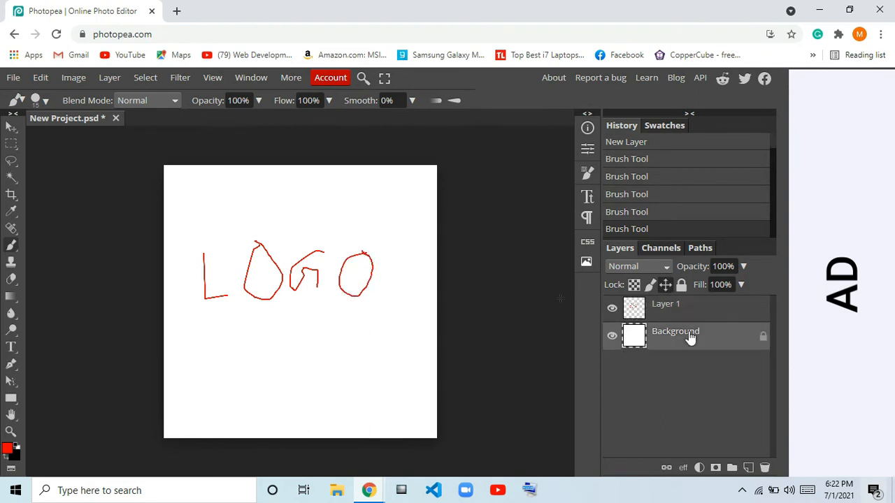
left_click(611, 336)
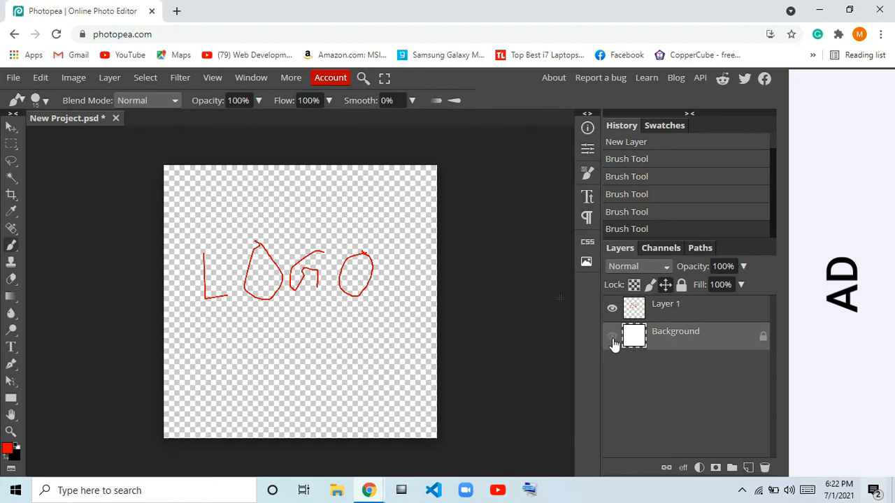
left_click(14, 77)
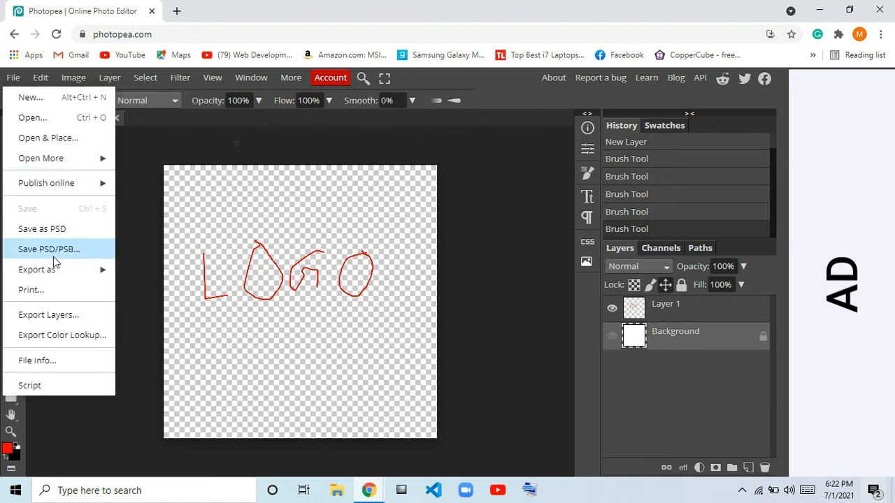
mouse_move(98, 277)
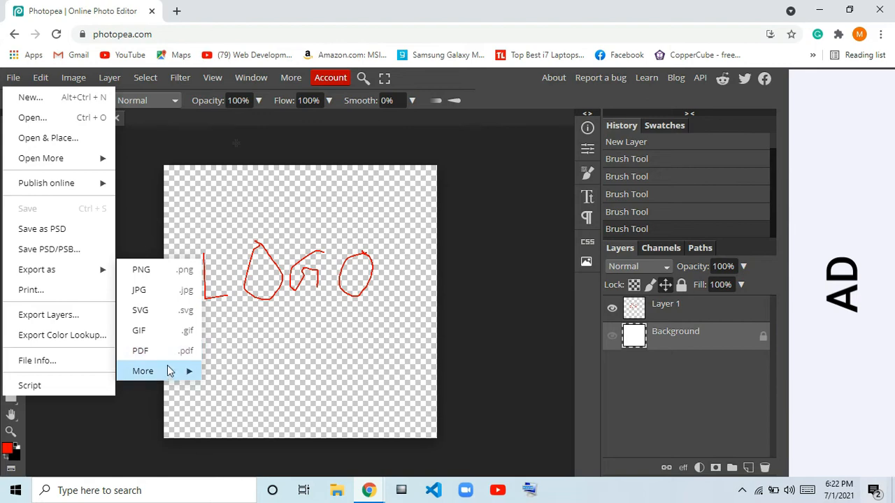
mouse_move(188, 375)
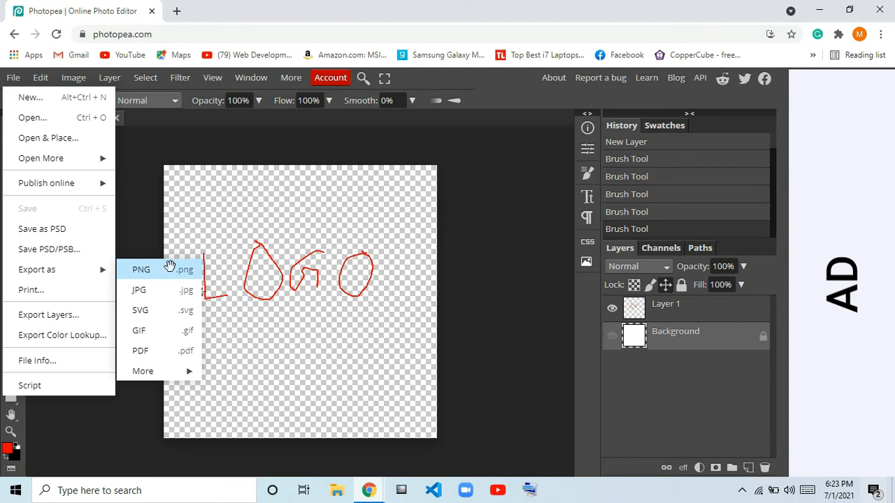
left_click(169, 269)
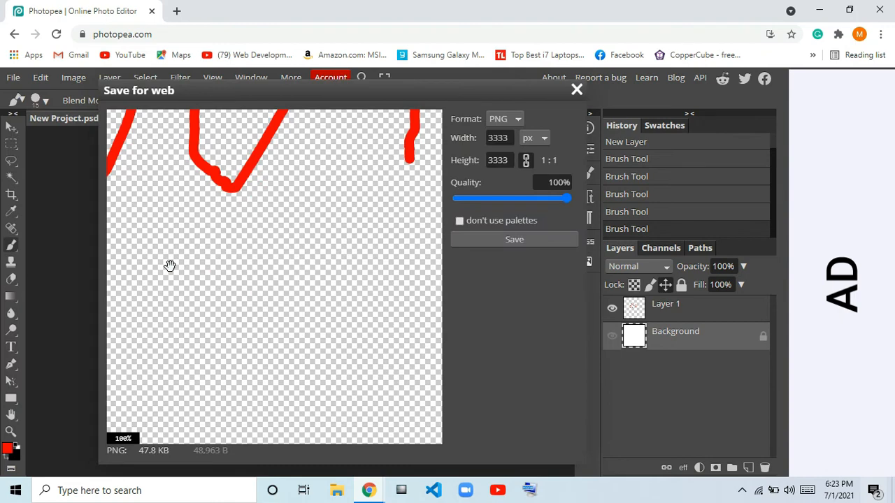
Set the PNG export size to 300 by 300 px and save the image
mouse_move(225, 236)
left_mouse_down()
mouse_move(269, 381)
mouse_move(312, 411)
mouse_move(348, 405)
mouse_move(359, 389)
left_mouse_up()
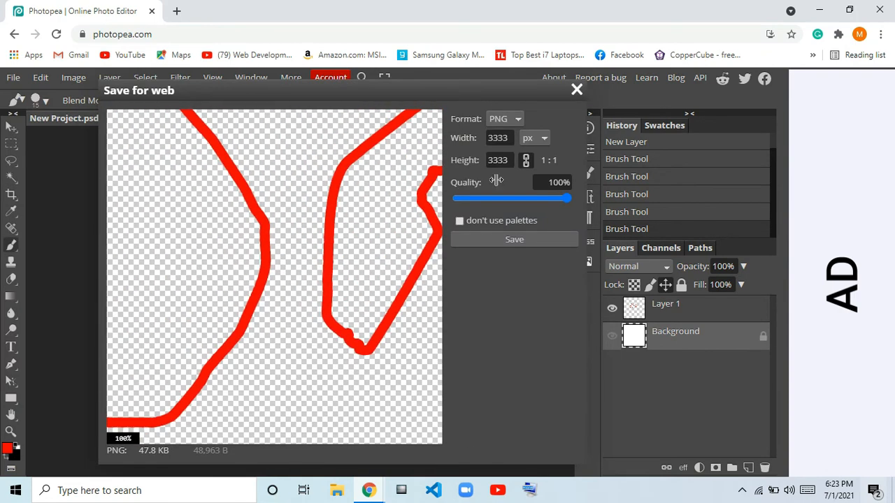
left_click(498, 137)
type("300")
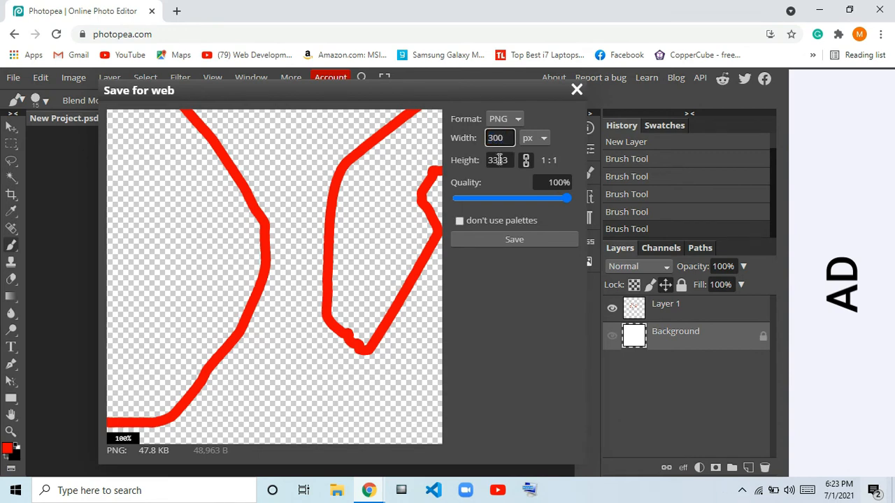
left_click(498, 159)
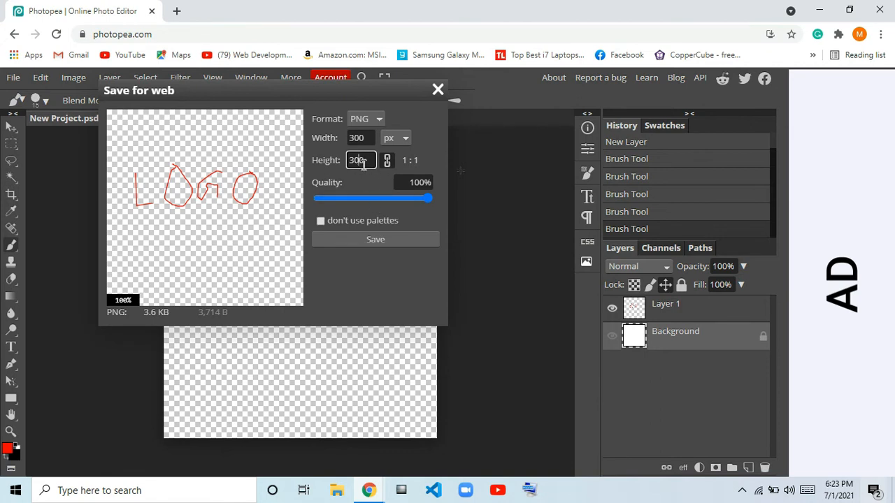
left_click(360, 242)
left_click(366, 240)
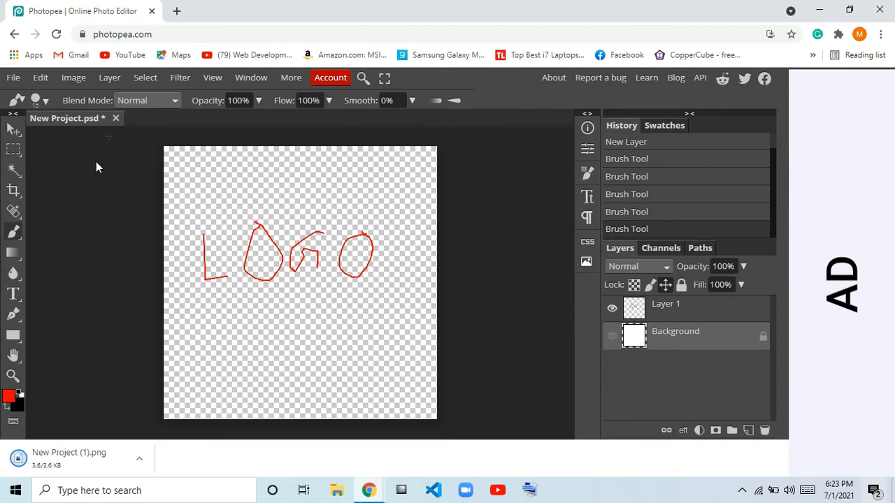
left_click(13, 77)
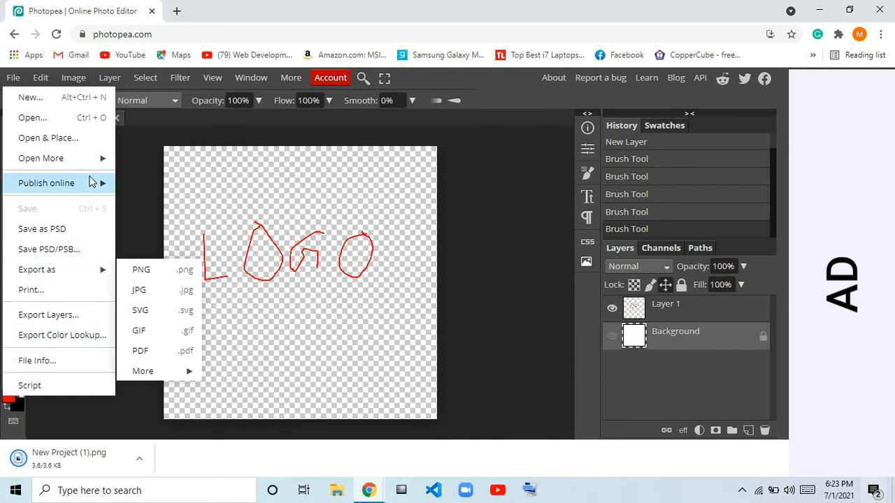
left_click(138, 460)
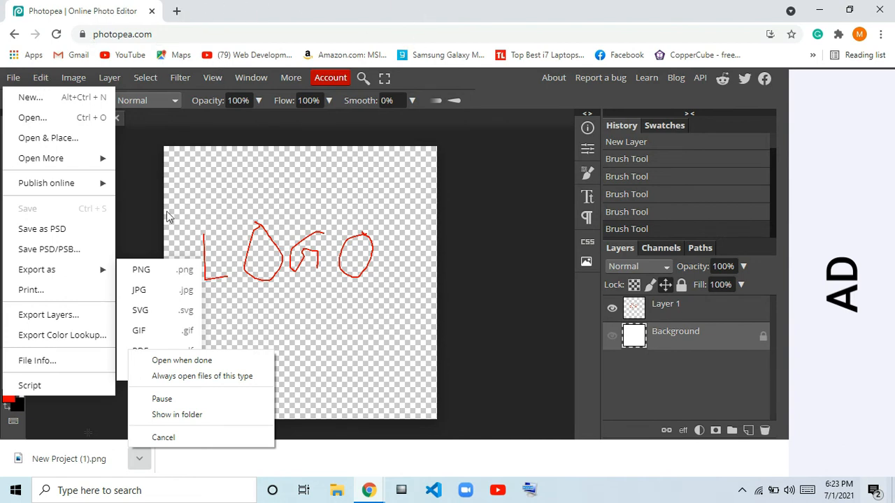
left_click(250, 471)
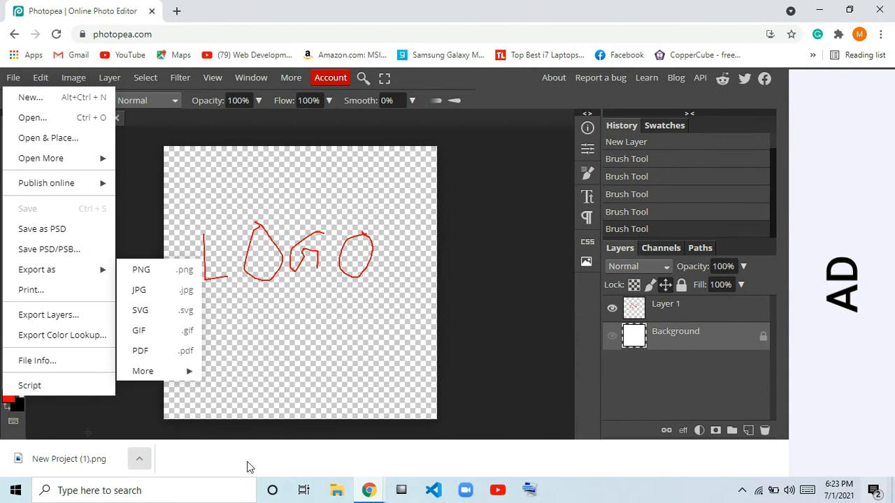
left_click(143, 396)
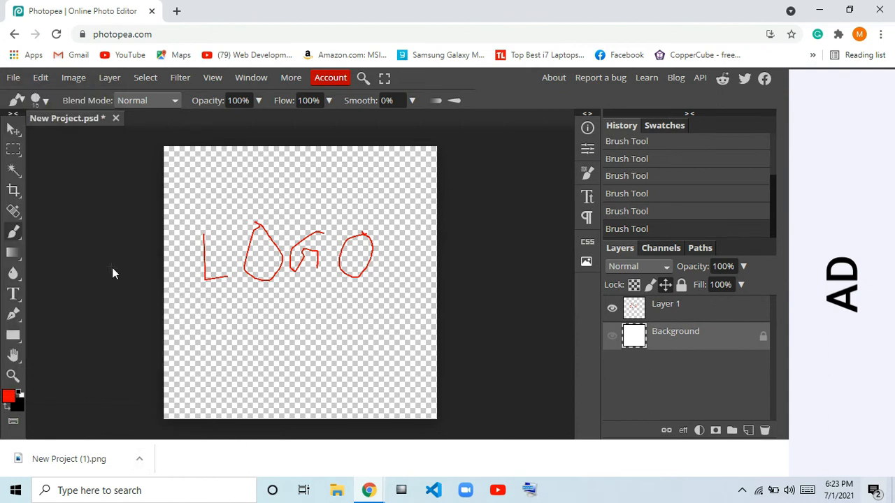
Open a new browser tab and close the Photopea tab, leaving the site without saving the project
left_click(177, 11)
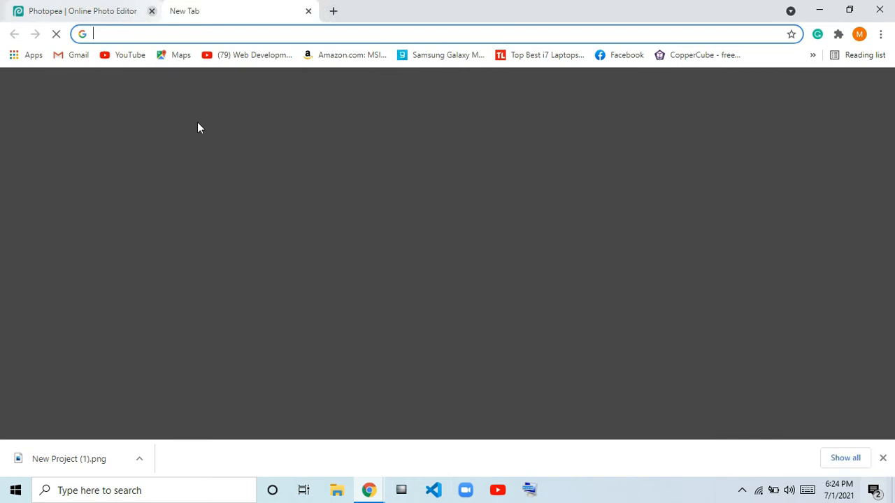
key("alt+F4")
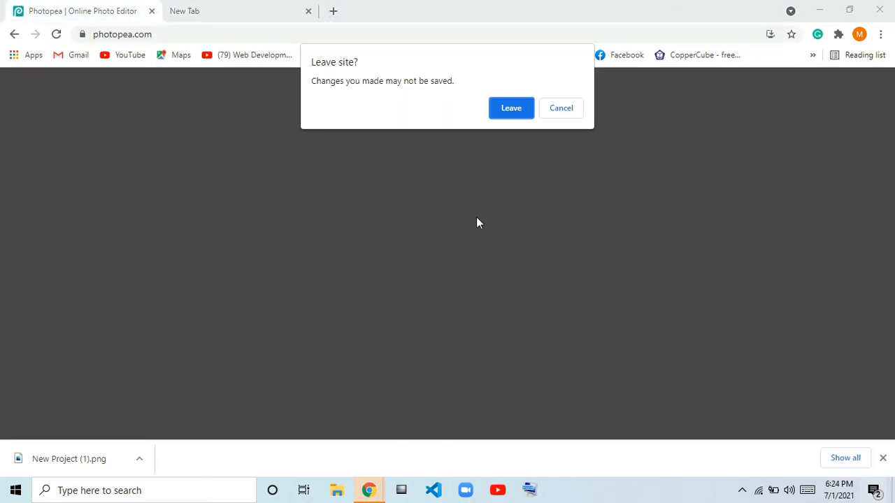
left_click(510, 107)
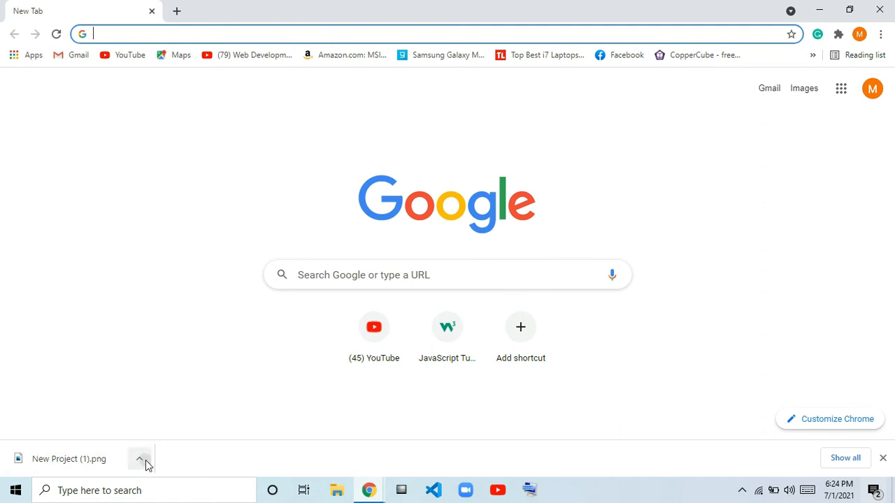
Open the downloaded New Project (1).png in the photo viewer, inspect the logo enlarged and at normal size, and close the viewer
left_click(146, 460)
left_click(182, 381)
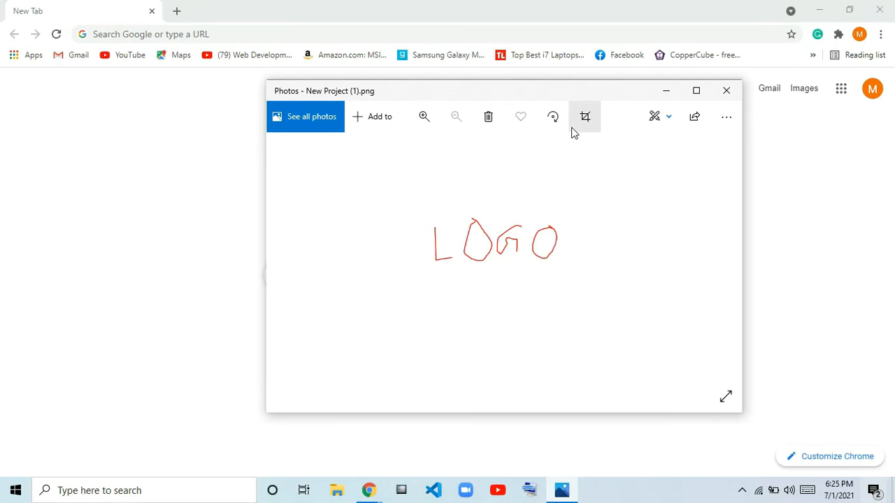
left_click(425, 120)
left_click(426, 124)
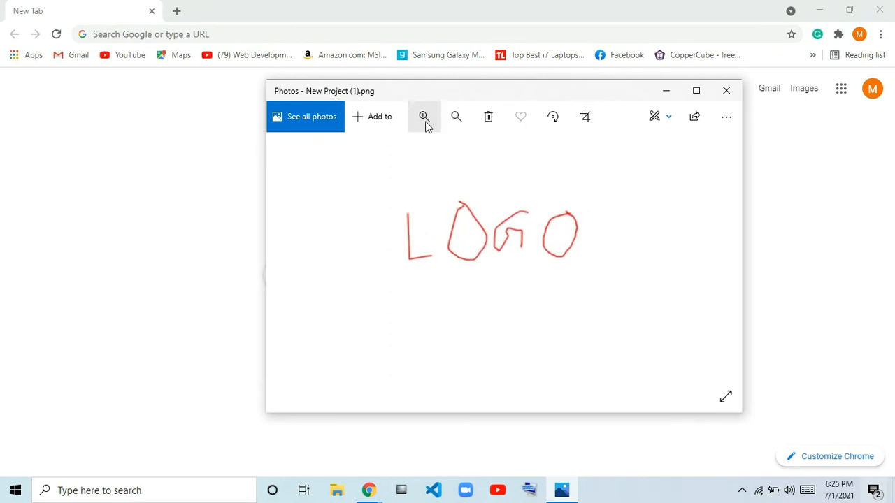
left_click(451, 123)
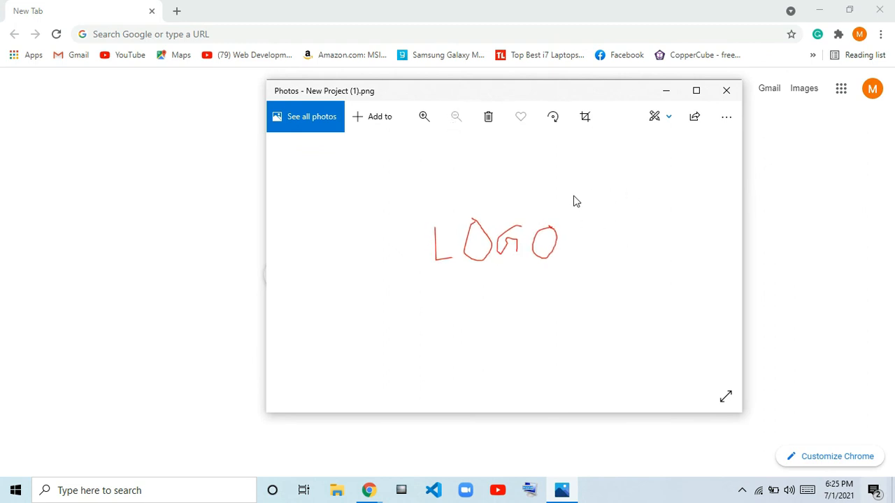
left_click(726, 93)
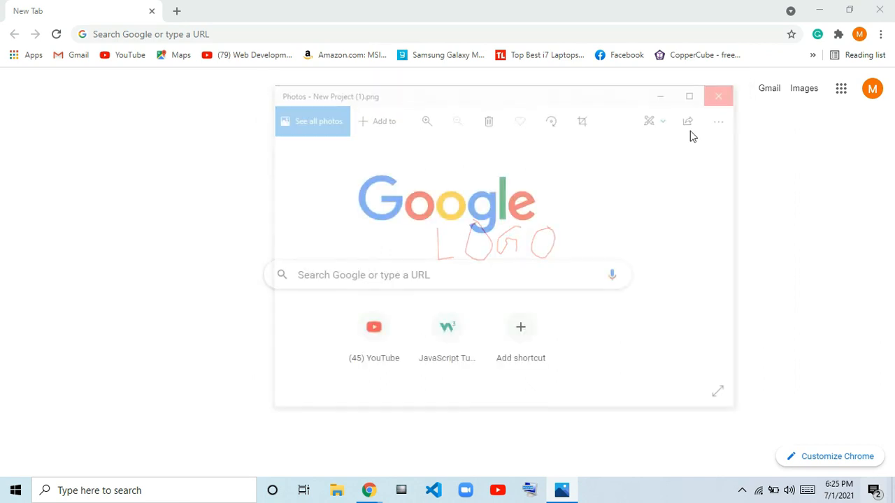